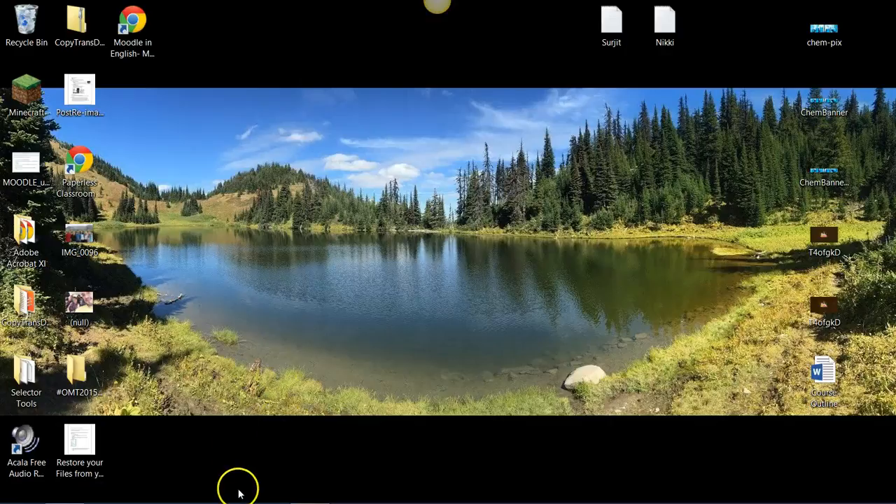
Step: Open Google Chrome and go to the learn34.com website
mouse_move(238, 494)
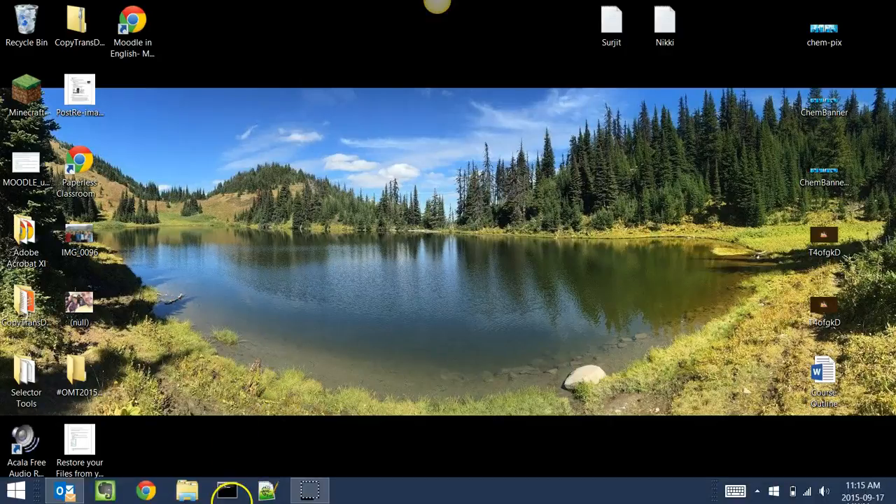
left_click(145, 493)
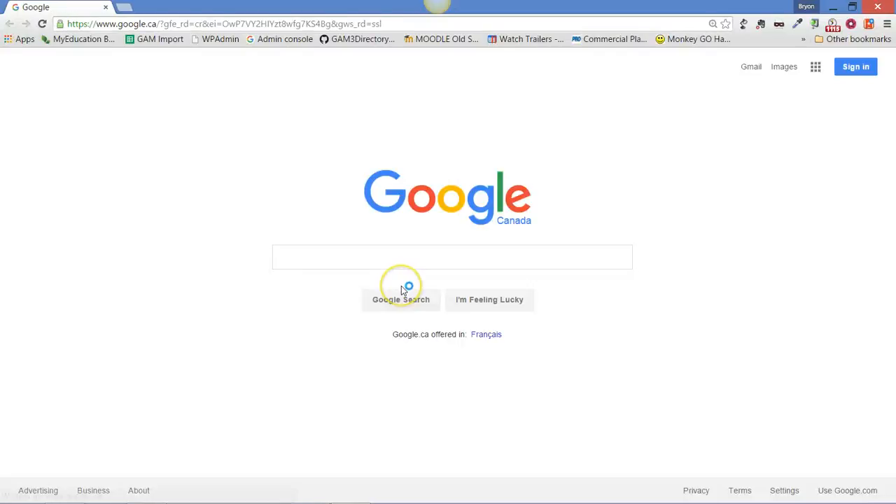
left_click(408, 28)
type("learne")
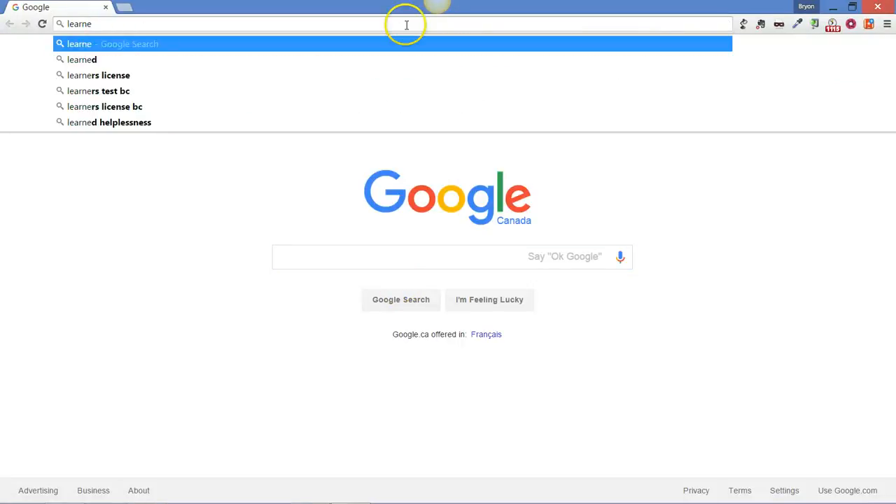
key("BackSpace")
type("34.o")
key("BackSpace")
type("co")
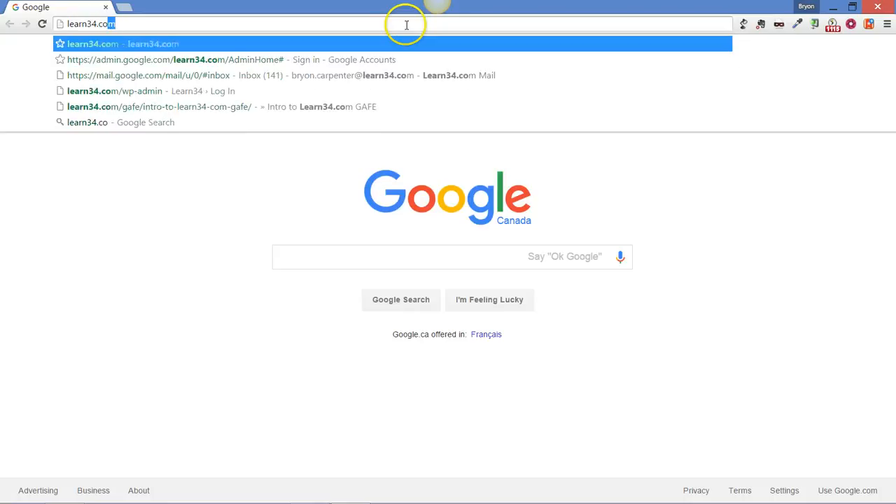
key("Return")
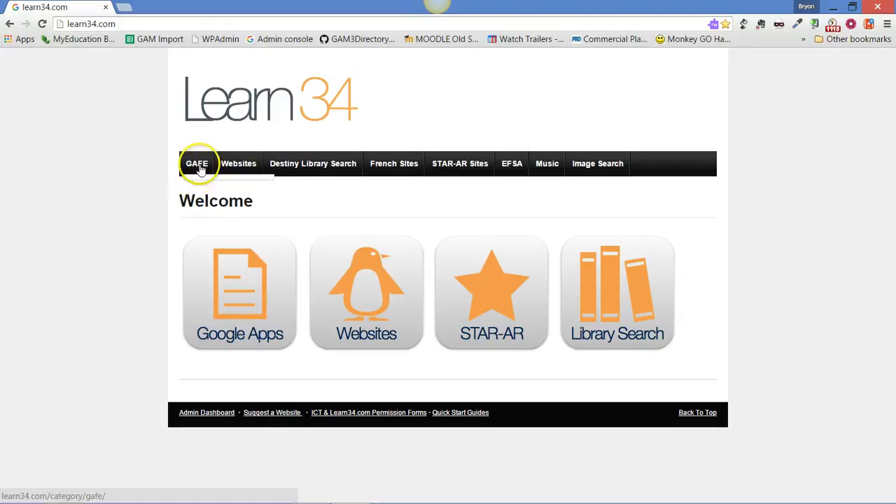
Step: Open Google Apps from the Learn34 welcome page and sign in to Google Drive with the school account
mouse_move(199, 168)
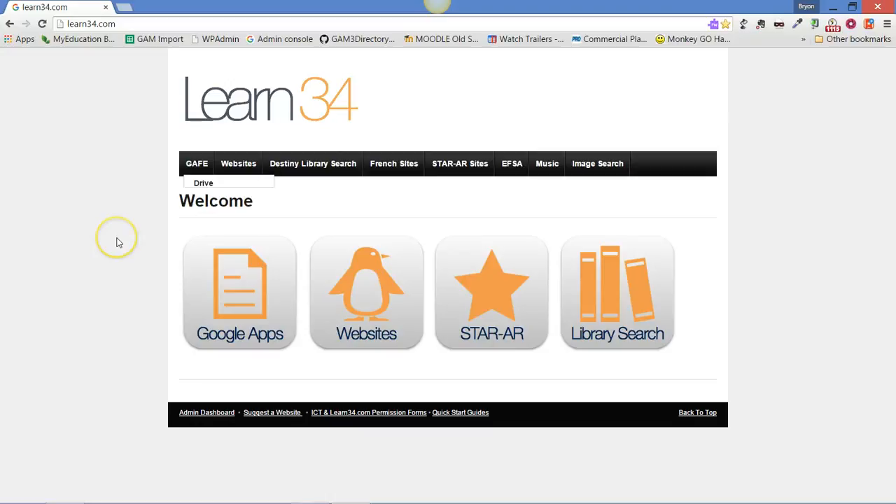
left_click(245, 293)
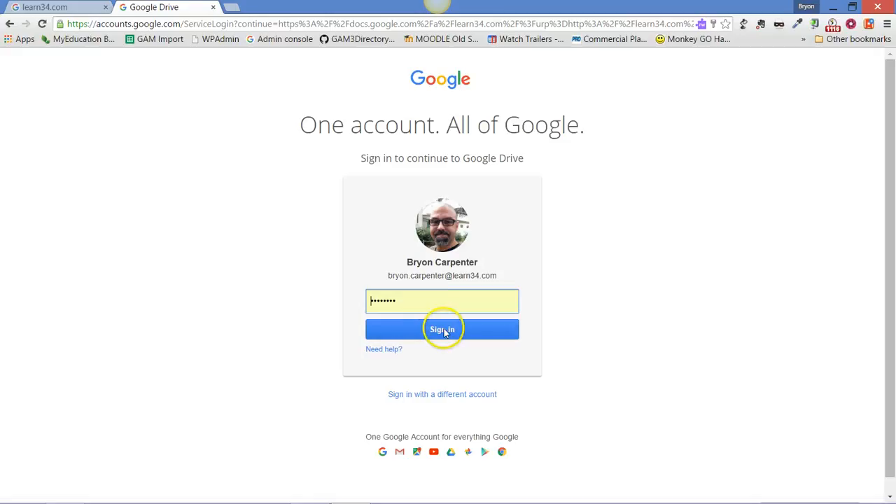
left_click(444, 334)
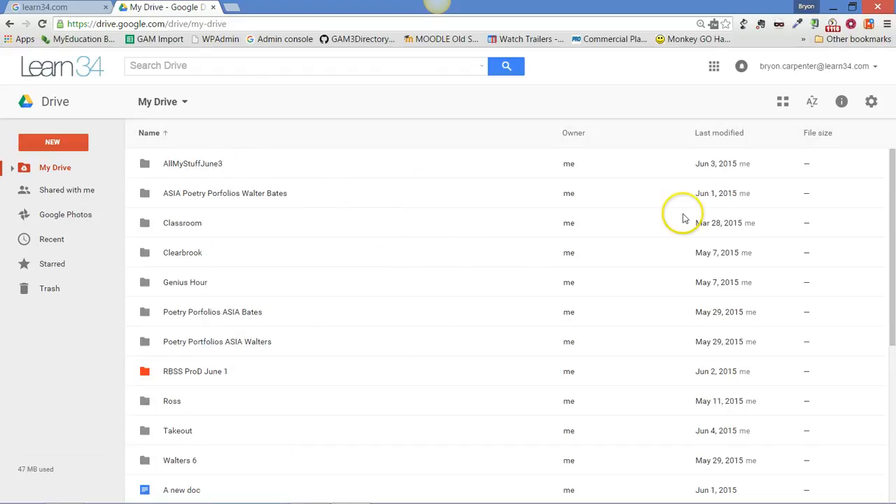
Step: Launch Classroom from the additional Google apps available in Drive
left_click(714, 67)
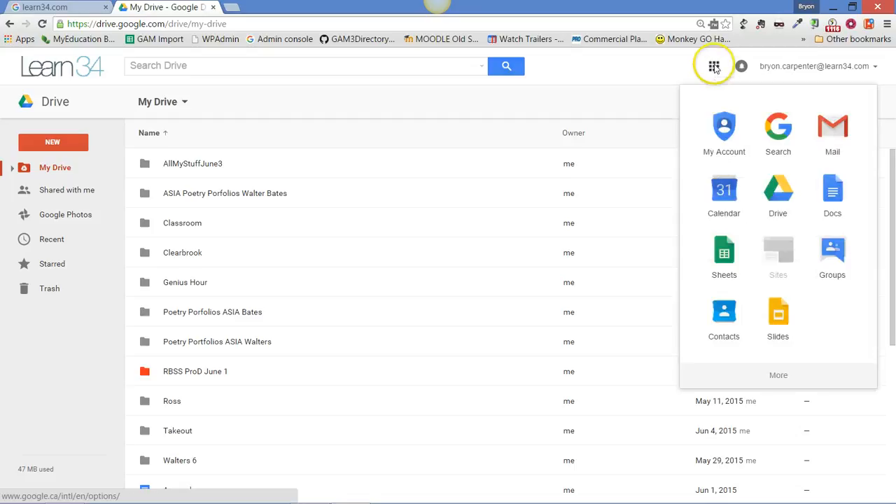
left_click(780, 379)
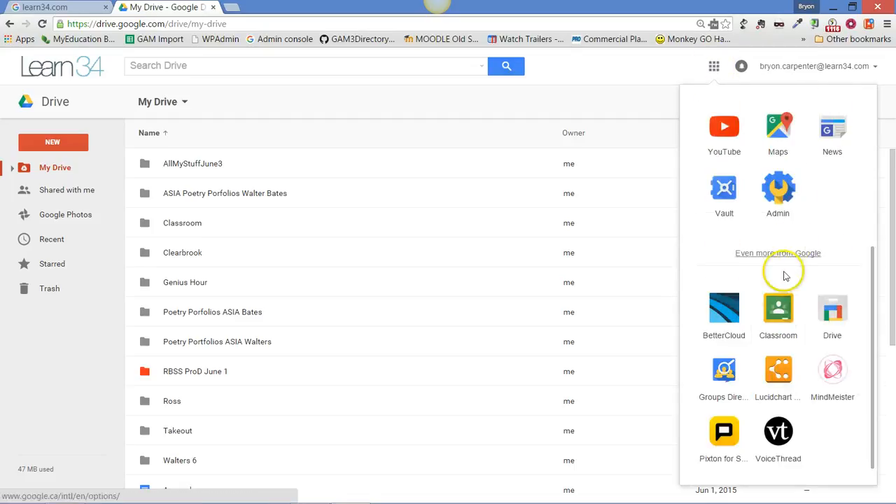
left_click(779, 315)
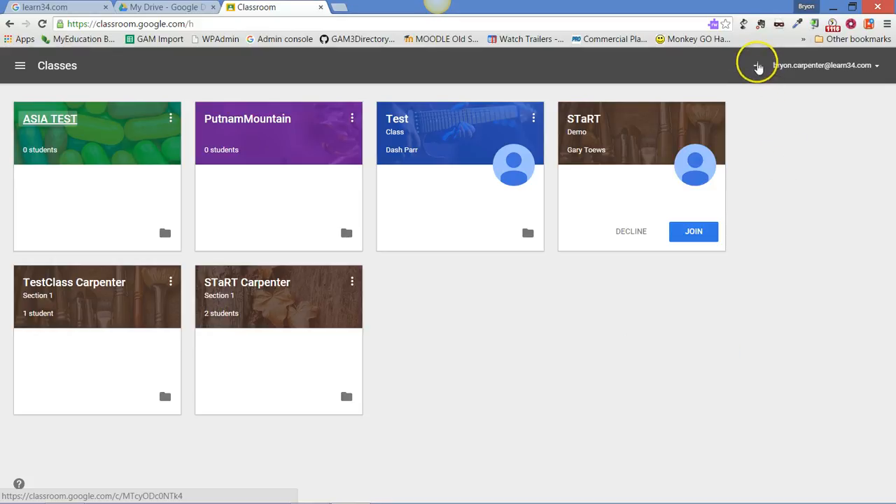
Step: Start creating a new class in Classroom and name it Math10
left_click(758, 66)
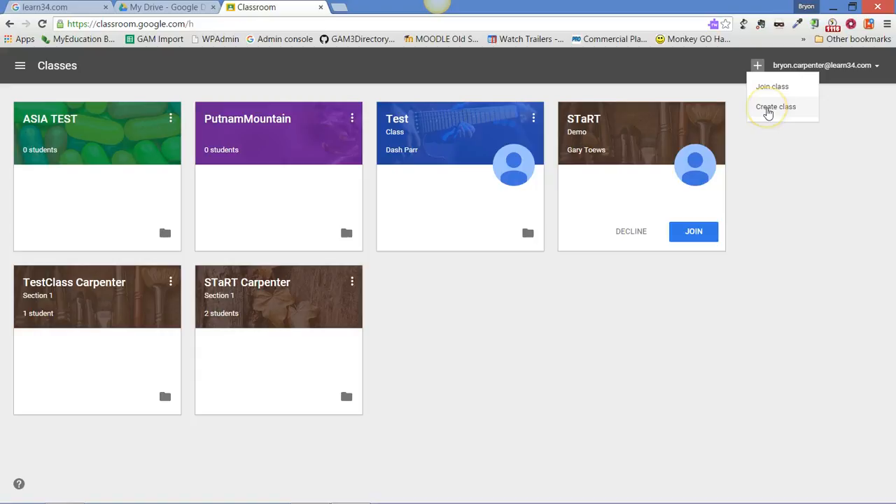
left_click(770, 110)
left_click(771, 110)
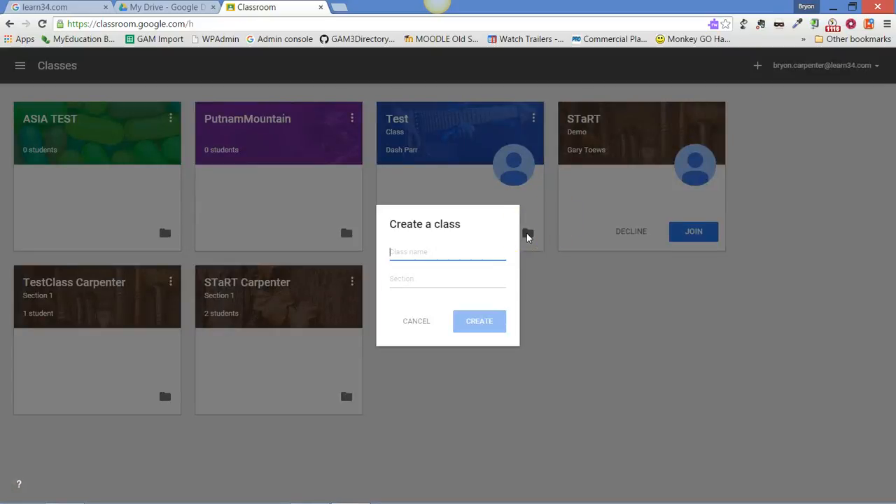
type("MyN")
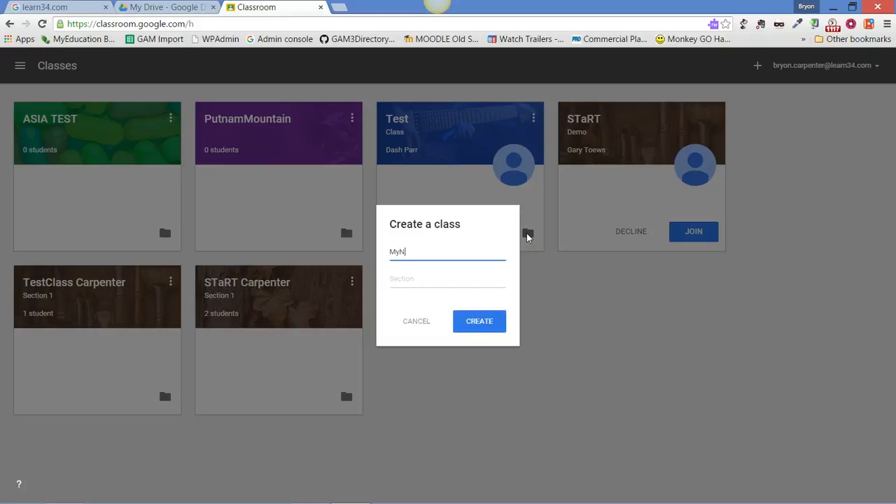
type("ewClassroom")
key("BackSpace")
key("BackSpace")
key("BackSpace")
key("BackSpace")
key("BackSpace")
key("BackSpace")
key("BackSpace")
key("BackSpace")
key("BackSpace")
key("BackSpace")
key("BackSpace")
key("BackSpace")
key("BackSpace")
key("BackSpace")
type("Math10")
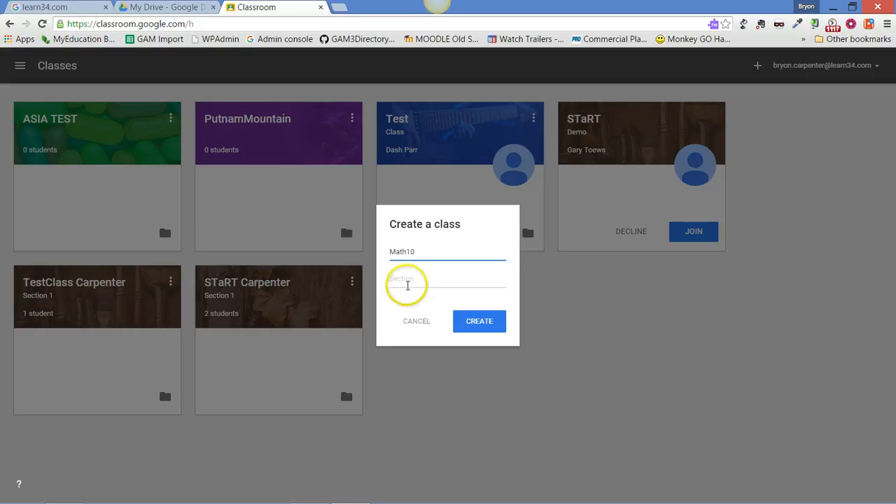
Step: Set the new class's section to A and create the class
left_click(416, 282)
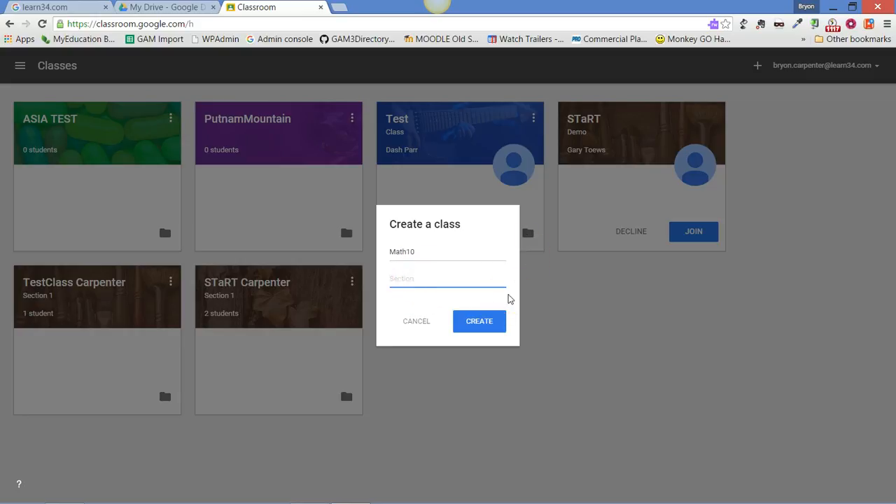
type("A")
left_click(477, 320)
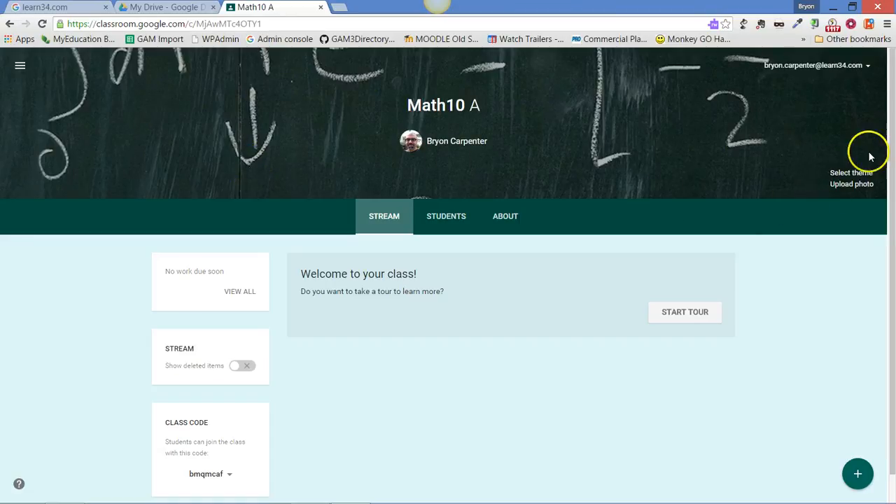
Step: Apply the gallery theme with multicoloured yarn strands to the Math10 A class
left_click(858, 175)
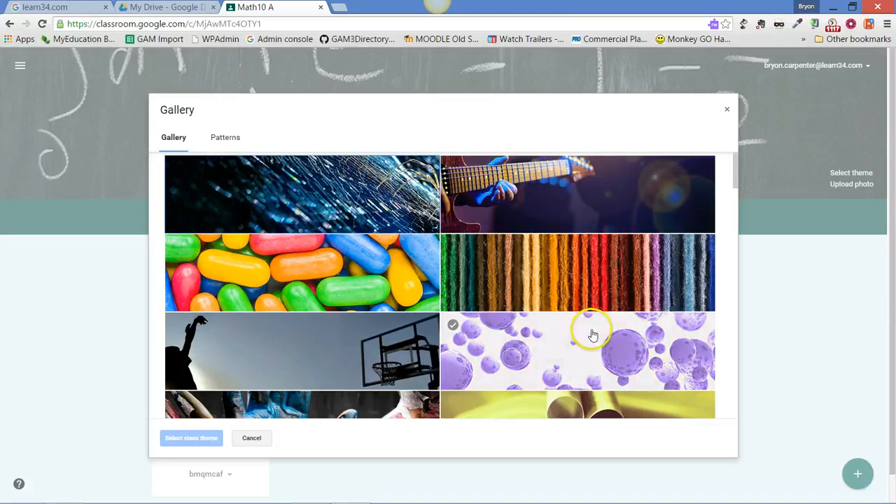
left_click(586, 280)
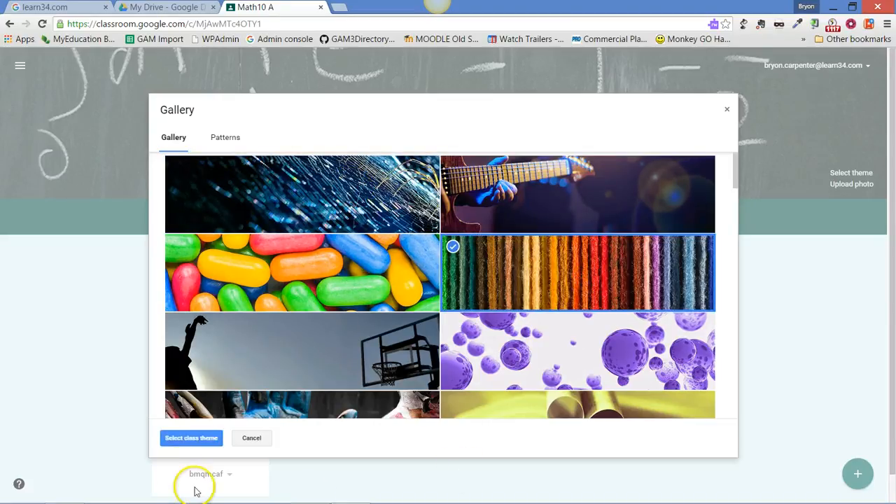
left_click(187, 438)
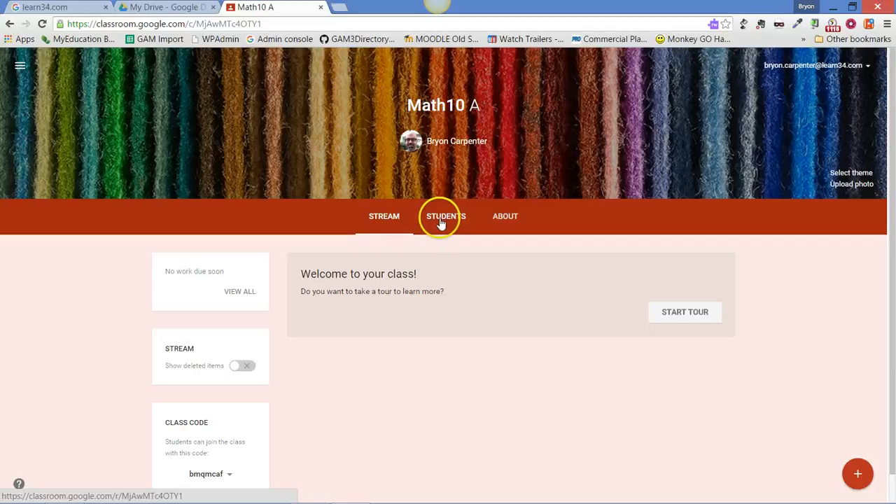
Step: In the class's student settings, set the posting permission to "Only teacher can post or comment"
left_click(442, 220)
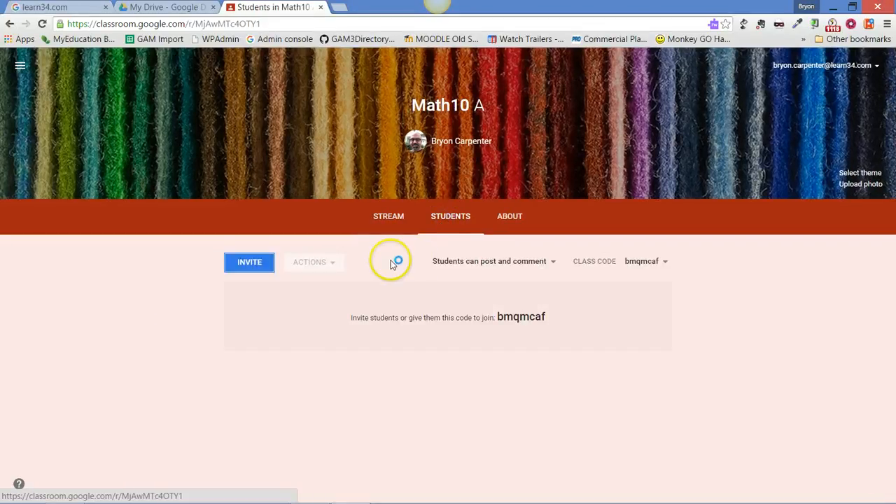
left_click(433, 262)
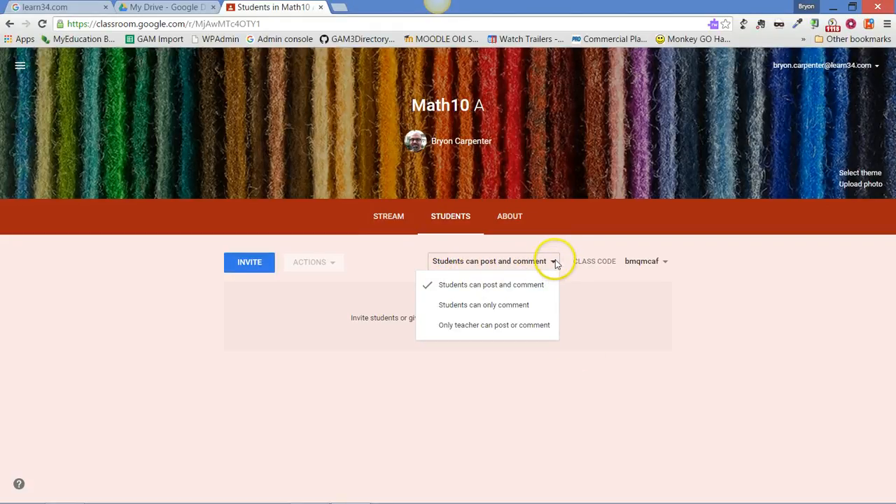
left_click(483, 326)
Step: Highlight the class code and the instruction for inviting students to join with it
left_click_drag(574, 261, 705, 267)
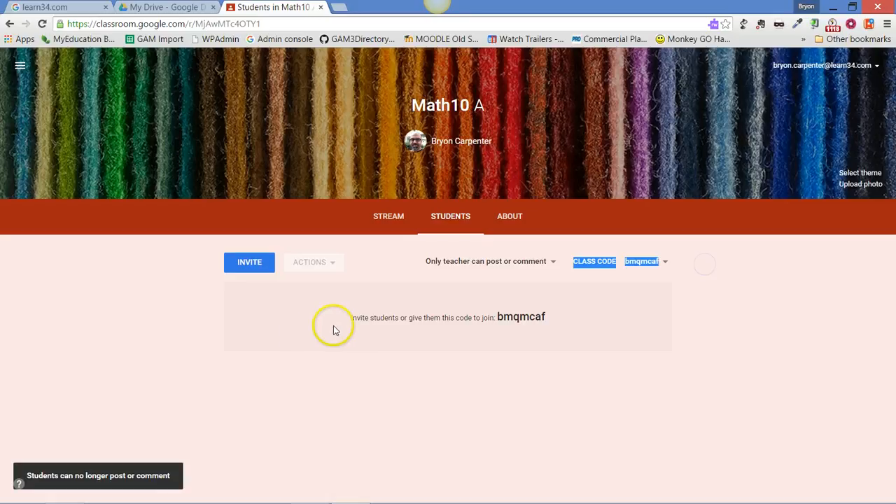
left_click_drag(350, 318, 550, 303)
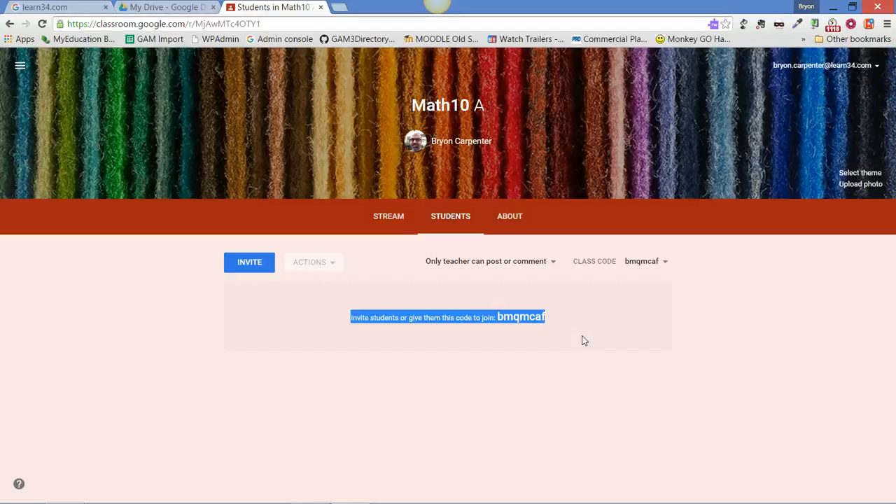
left_click(648, 328)
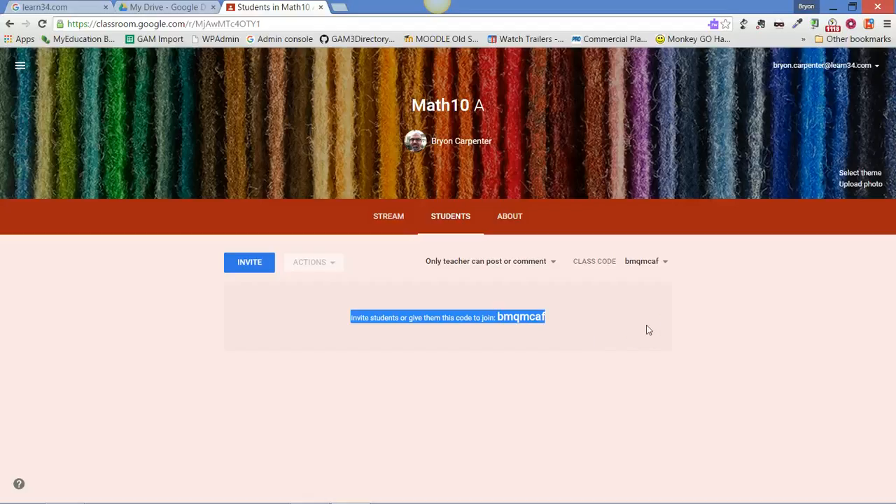